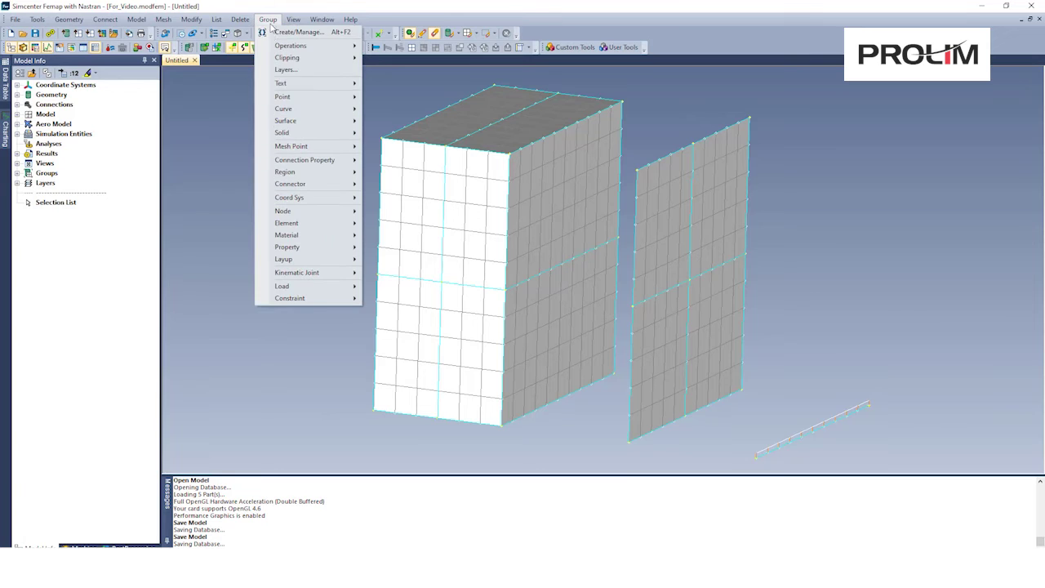
# - Add surfaces to the group from two elements at opposite corners of the flat plate mesh
pyautogui.moveTo(285, 123)
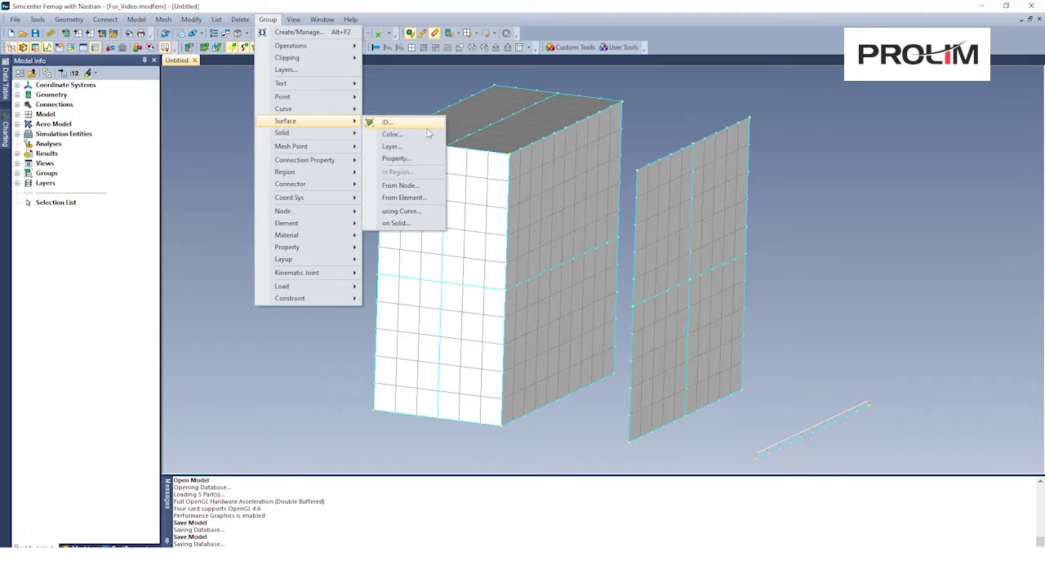
pyautogui.click(404, 198)
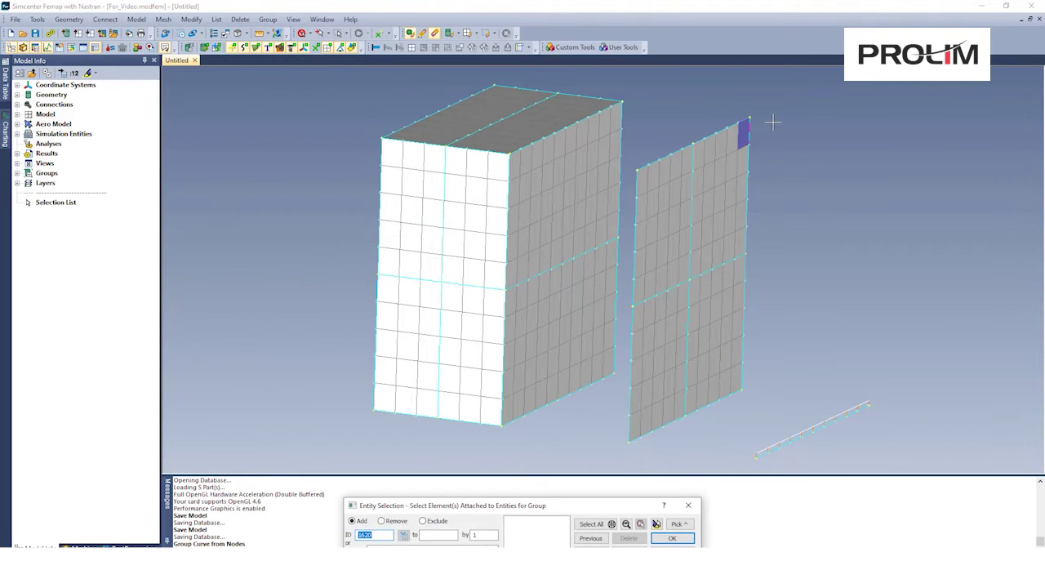
pyautogui.click(743, 133)
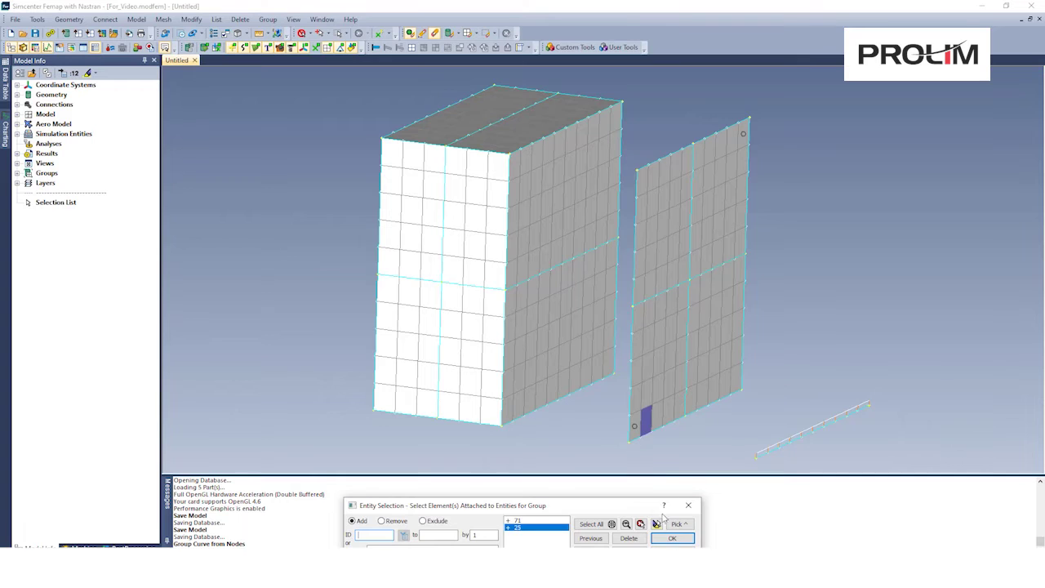
pyautogui.click(672, 539)
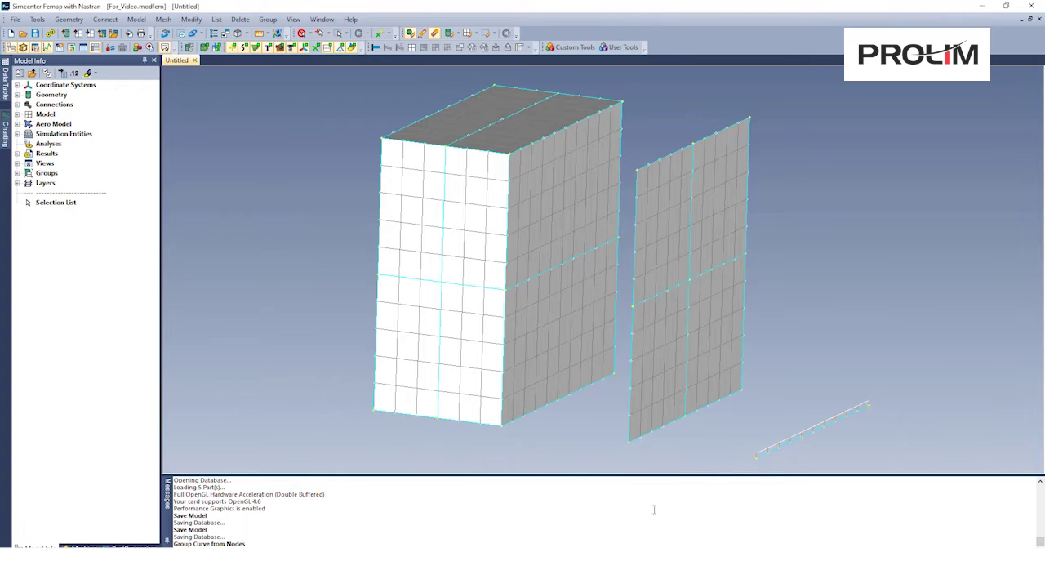
# - Add solids to the group from elements picked along the upper back edges of the meshed block
pyautogui.click(268, 19)
pyautogui.moveTo(302, 133)
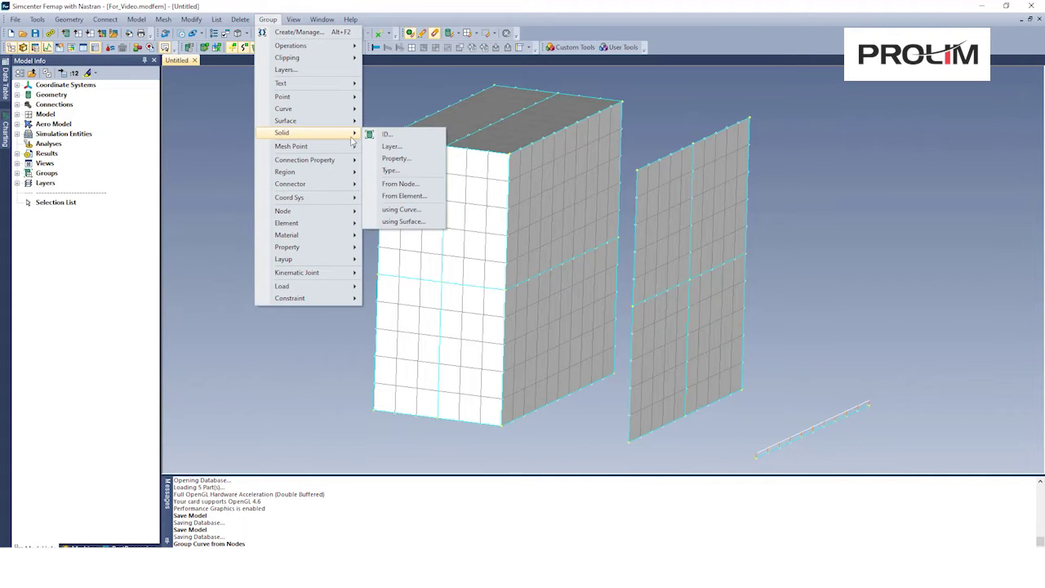
pyautogui.click(400, 196)
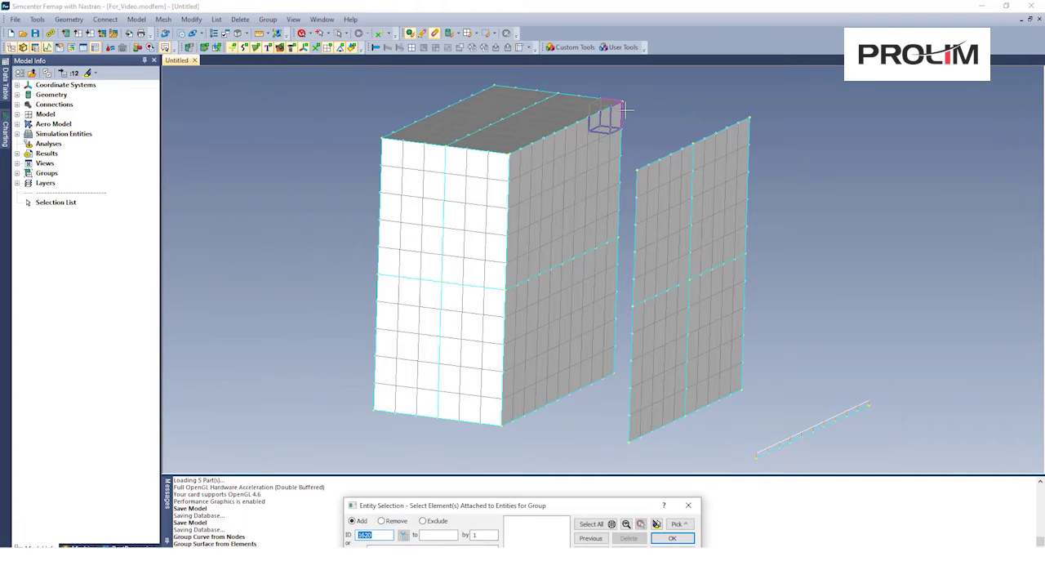
pyautogui.click(599, 120)
pyautogui.click(565, 102)
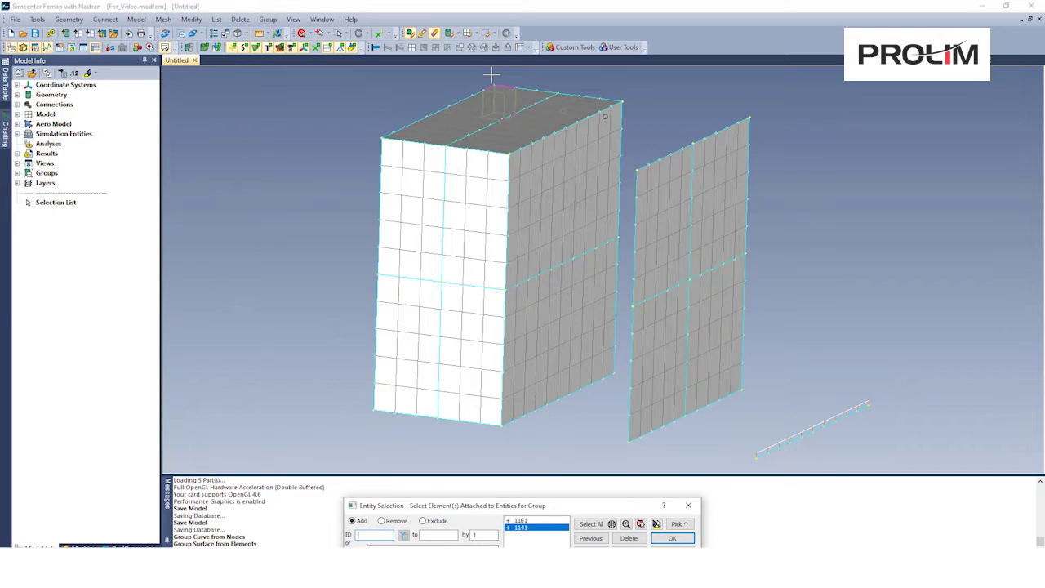
pyautogui.click(634, 425)
pyautogui.click(669, 539)
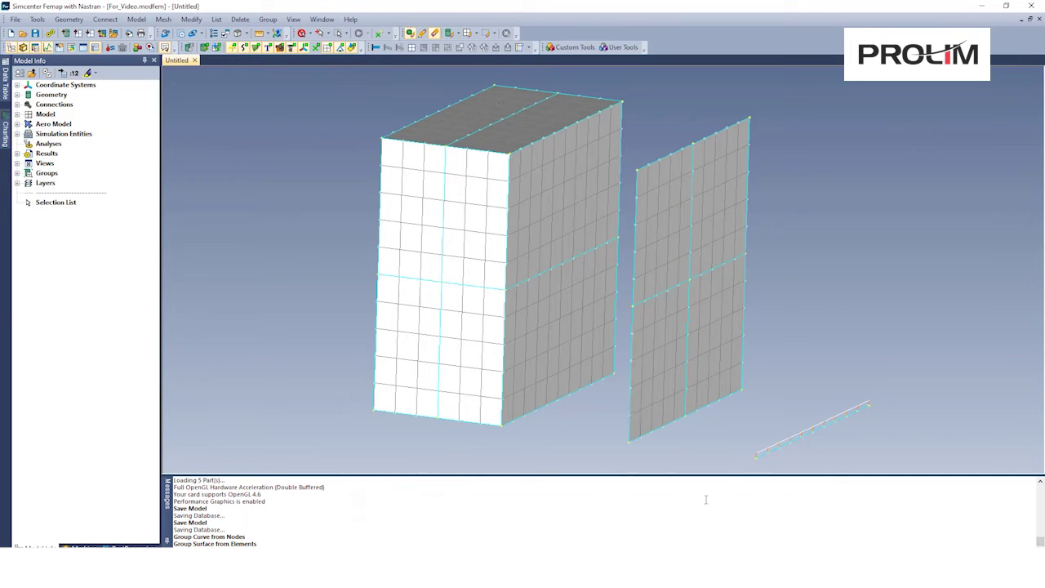
# - Display only the active group to check its contents, and return to showing the full model
pyautogui.click(967, 556)
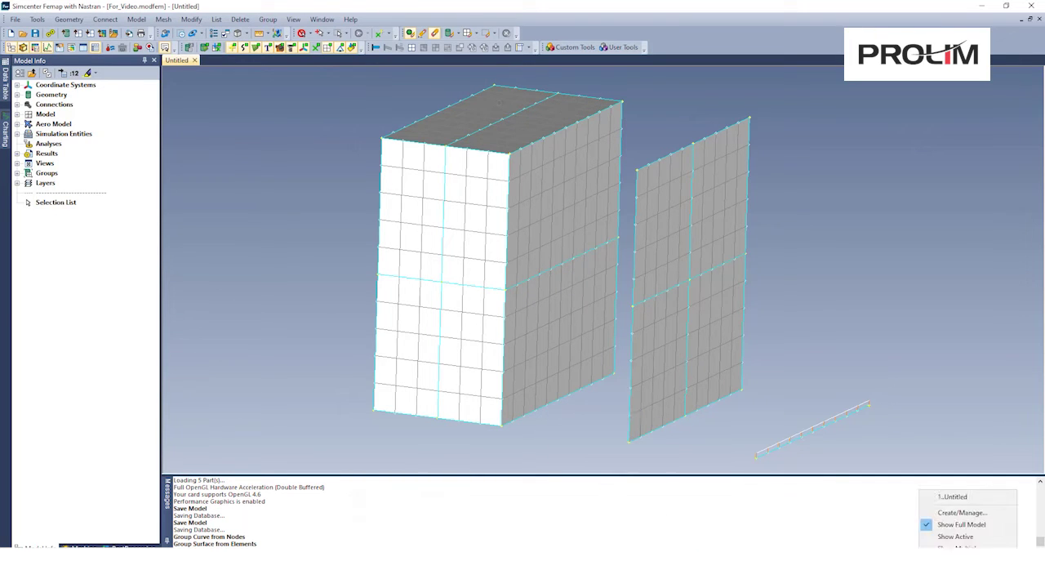
pyautogui.click(956, 537)
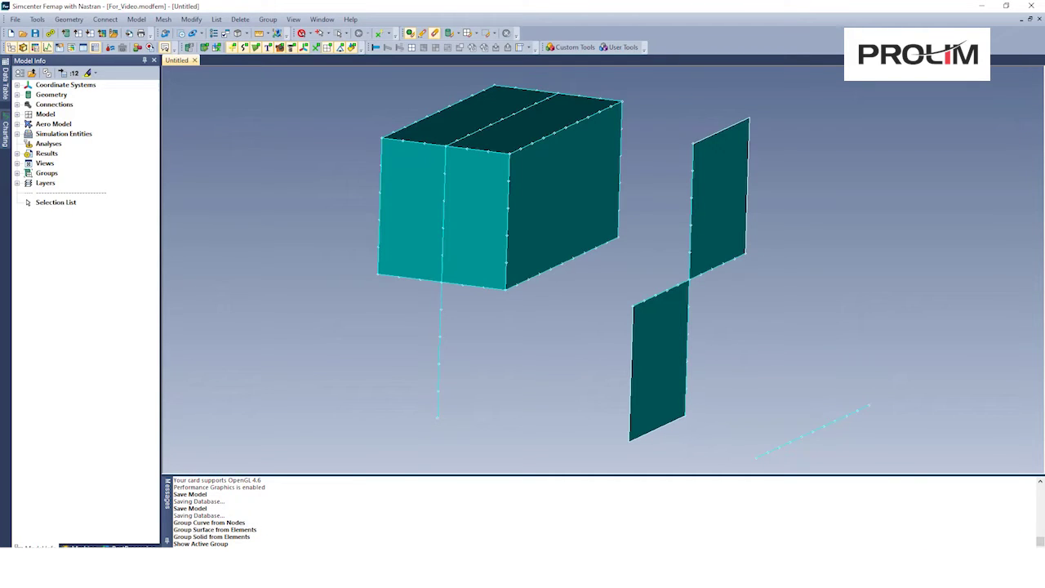
pyautogui.click(970, 557)
pyautogui.click(970, 525)
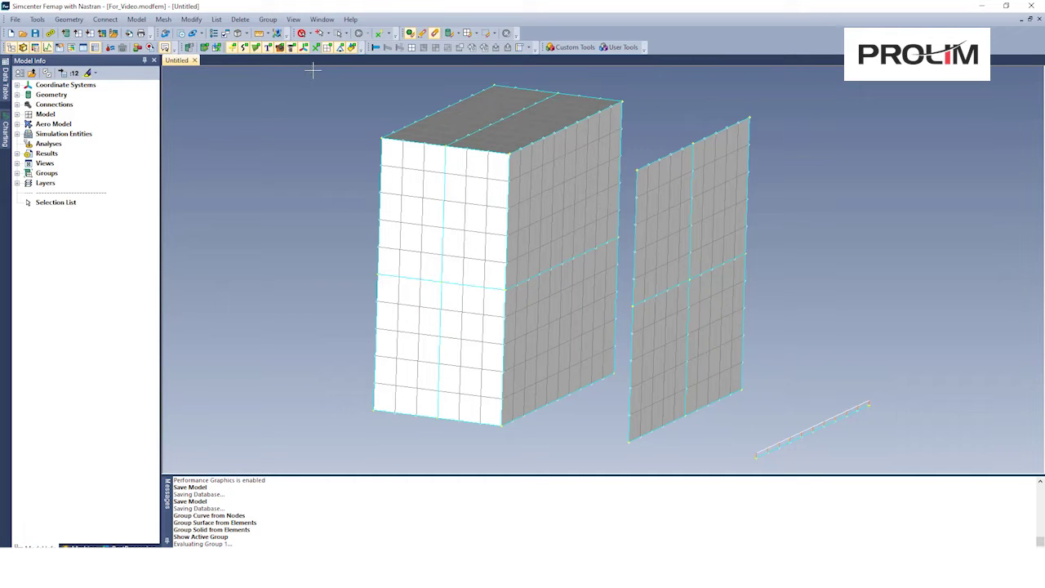
# - Select curves to list from nodes on the separate line, at the plate's centre and on the block's front face, and highlight the selection
pyautogui.click(216, 20)
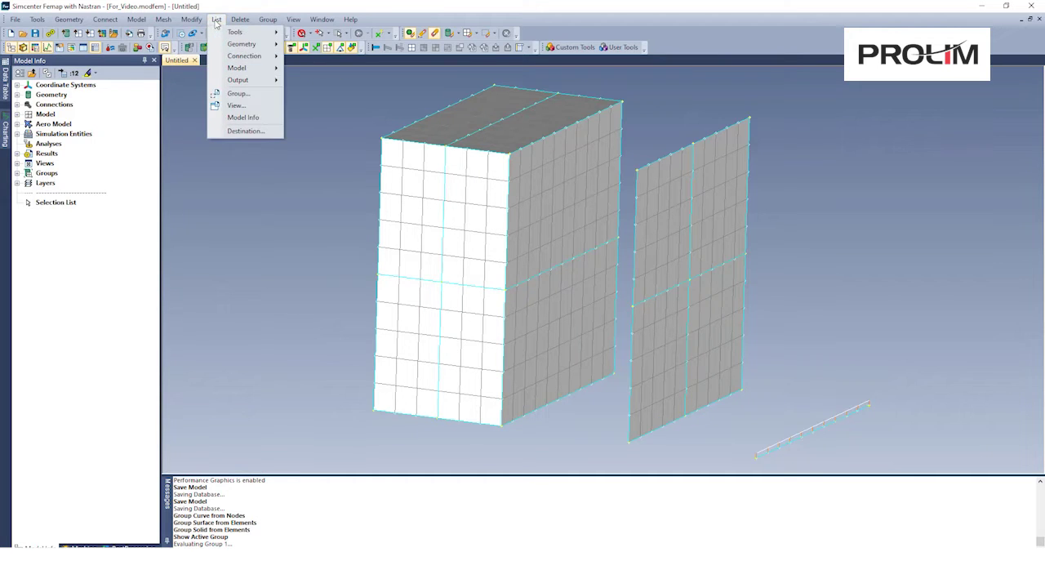
pyautogui.moveTo(232, 54)
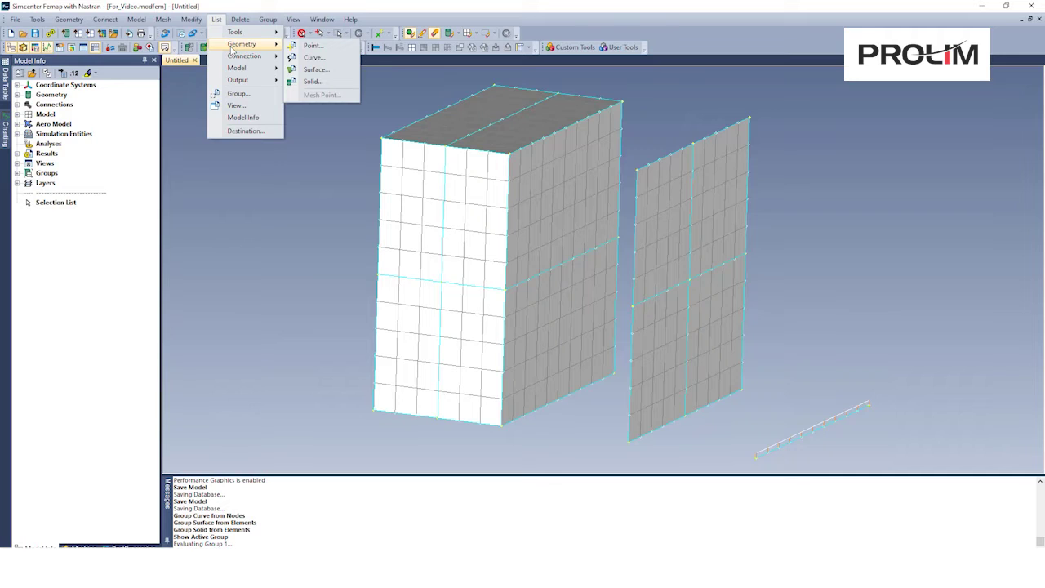
pyautogui.click(303, 57)
pyautogui.click(657, 429)
pyautogui.click(677, 524)
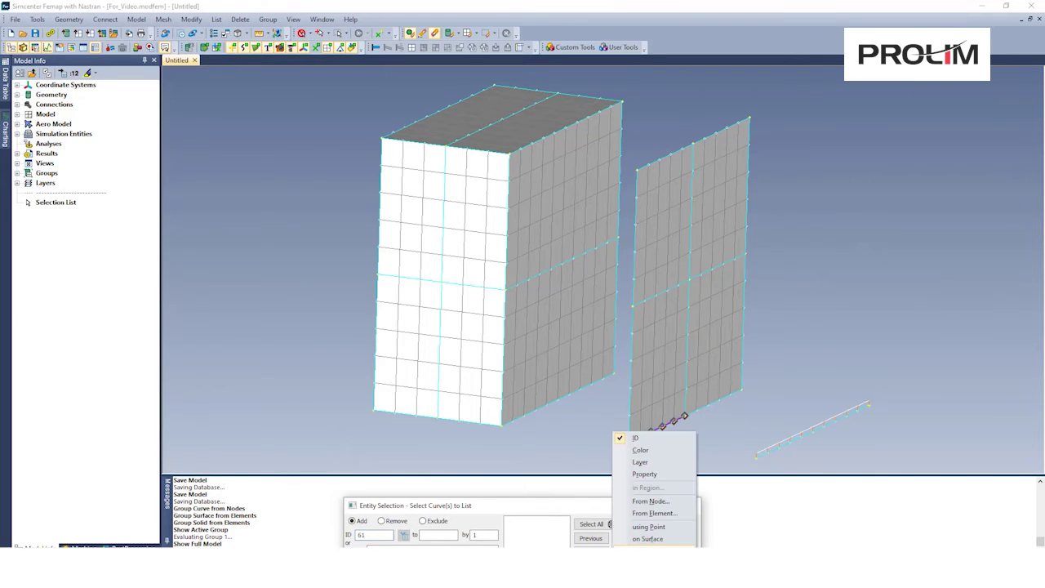
pyautogui.click(651, 500)
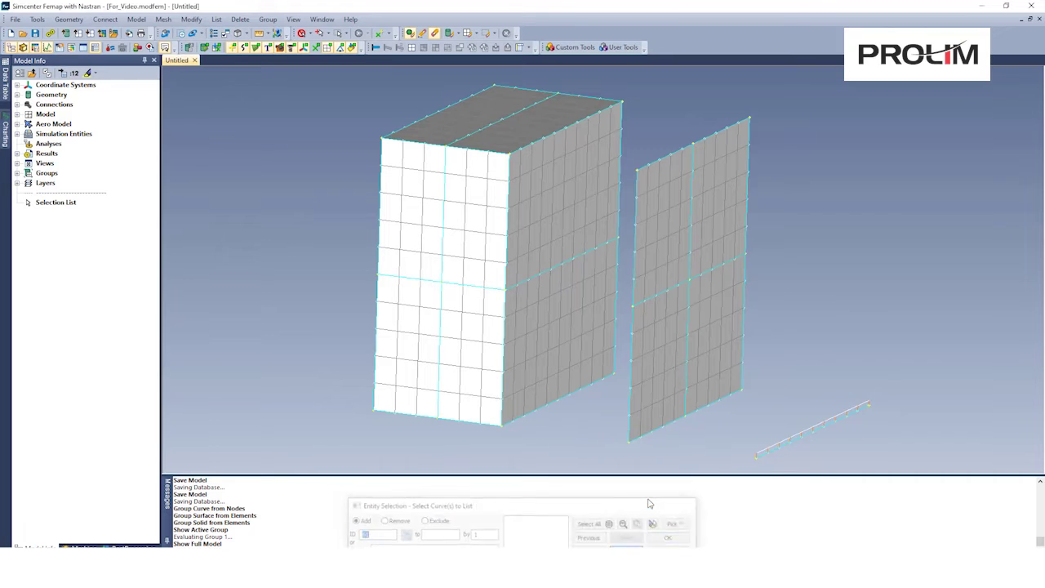
pyautogui.click(779, 446)
pyautogui.click(688, 280)
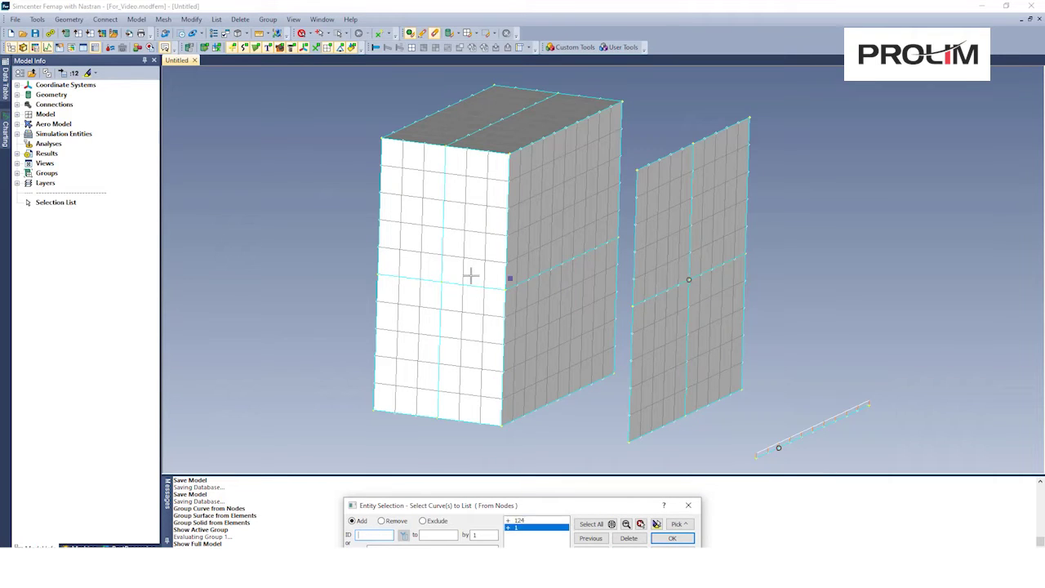
pyautogui.click(440, 281)
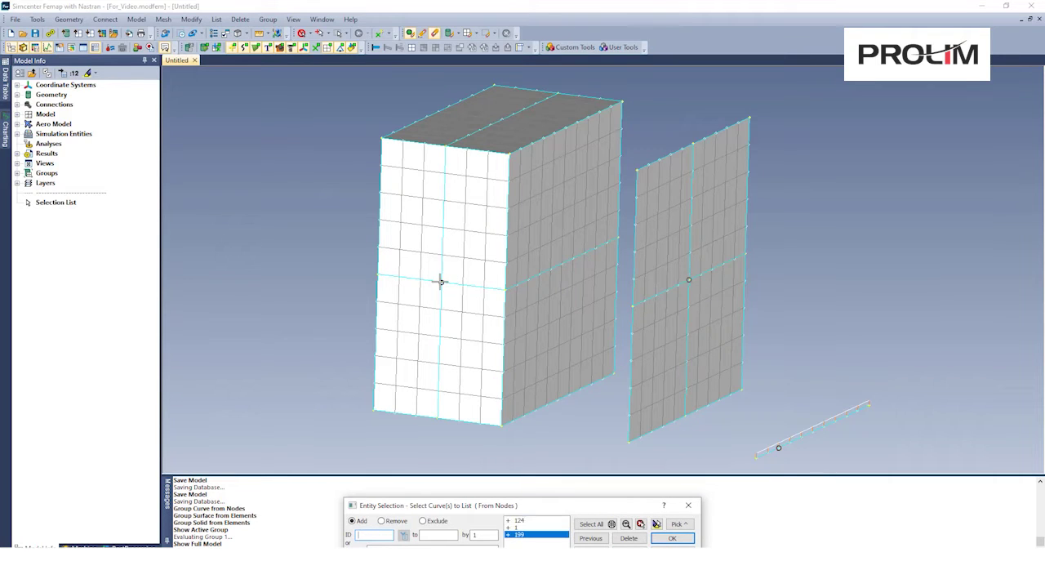
pyautogui.click(657, 524)
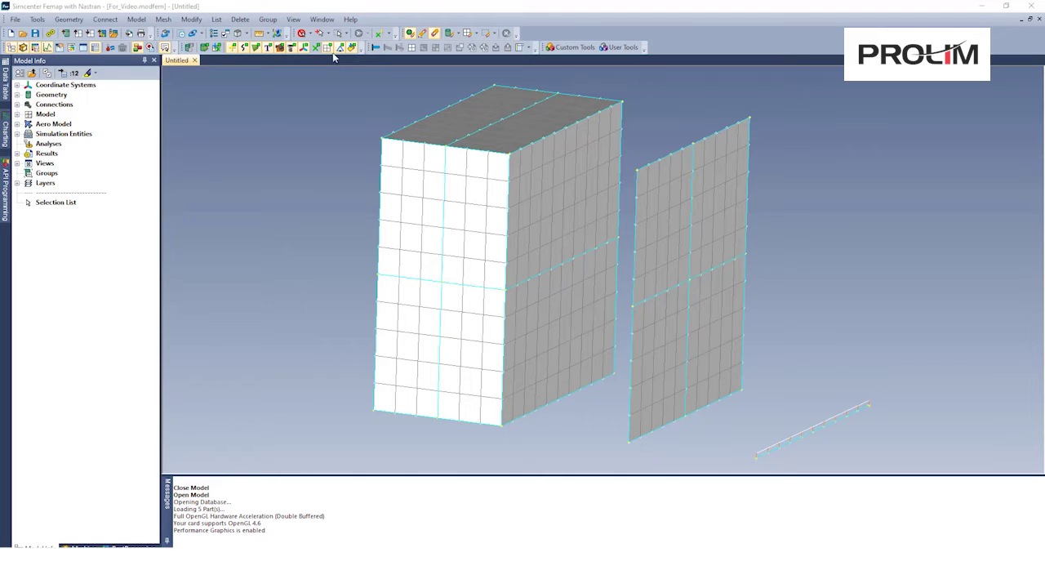
# - Highlight nodes in the model with Show Entities, selecting them through the Add_Nodes_By_Range API selection tool
pyautogui.click(321, 20)
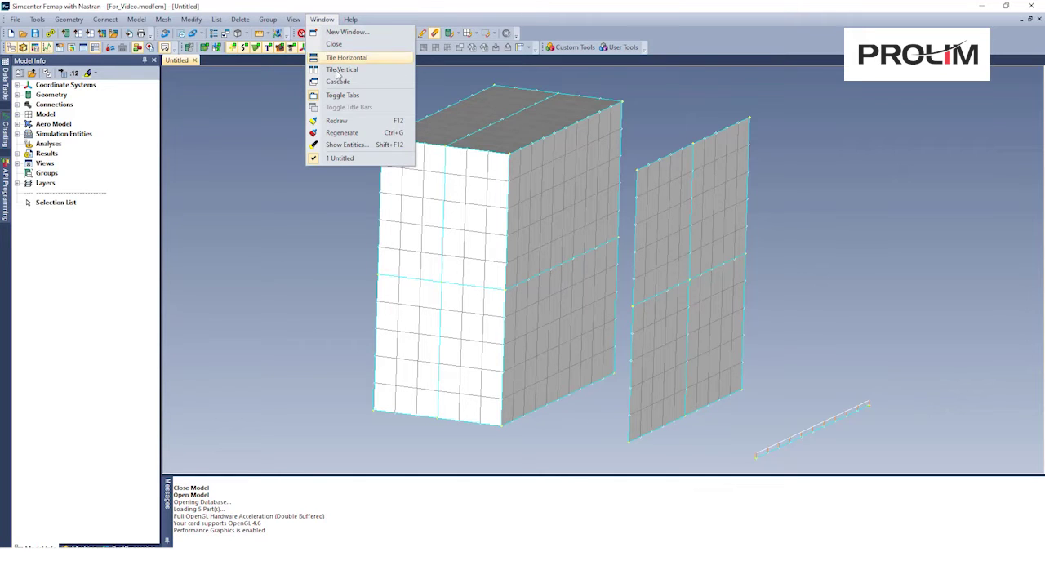
pyautogui.click(343, 145)
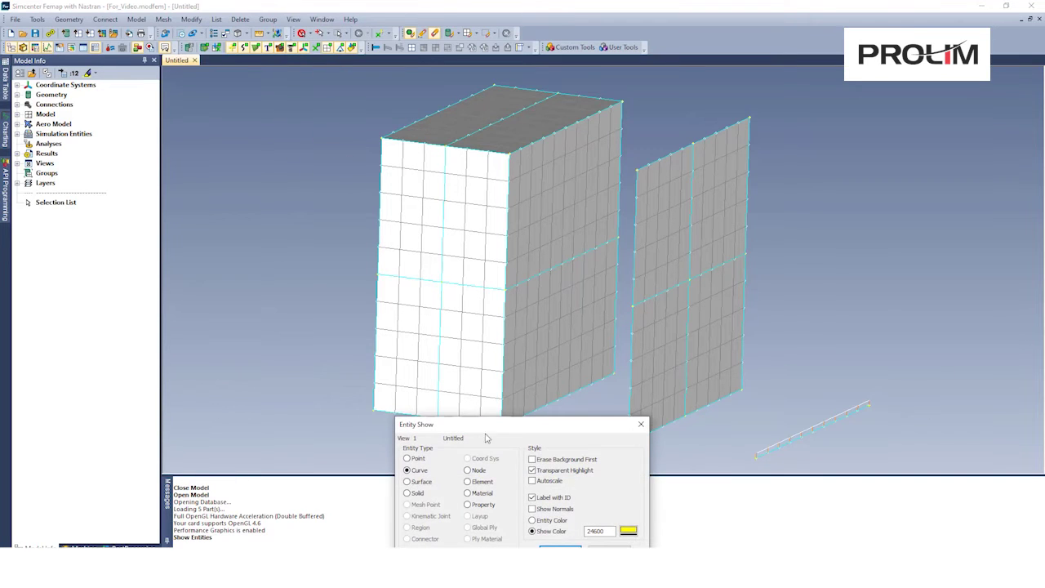
pyautogui.click(470, 471)
pyautogui.click(560, 545)
pyautogui.moveTo(628, 500); pyautogui.dragTo(575, 286)
pyautogui.click(626, 311)
pyautogui.moveTo(639, 311)
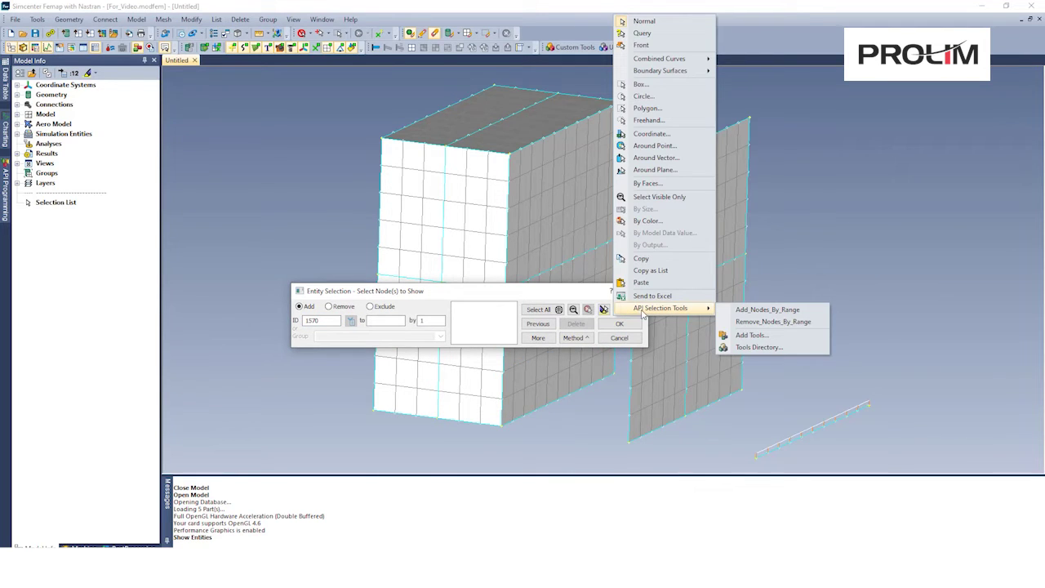
pyautogui.click(751, 316)
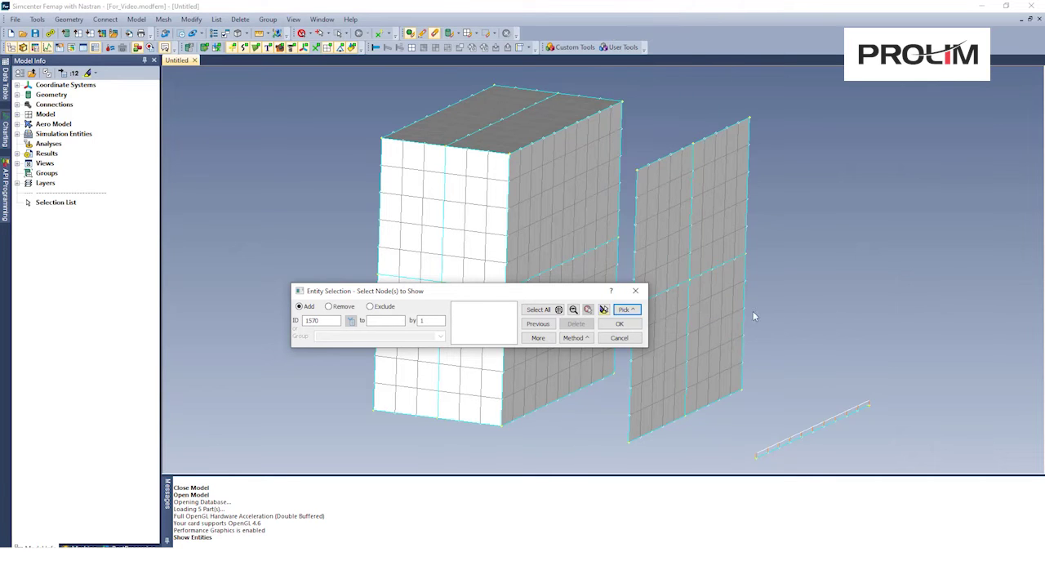
pyautogui.click(617, 324)
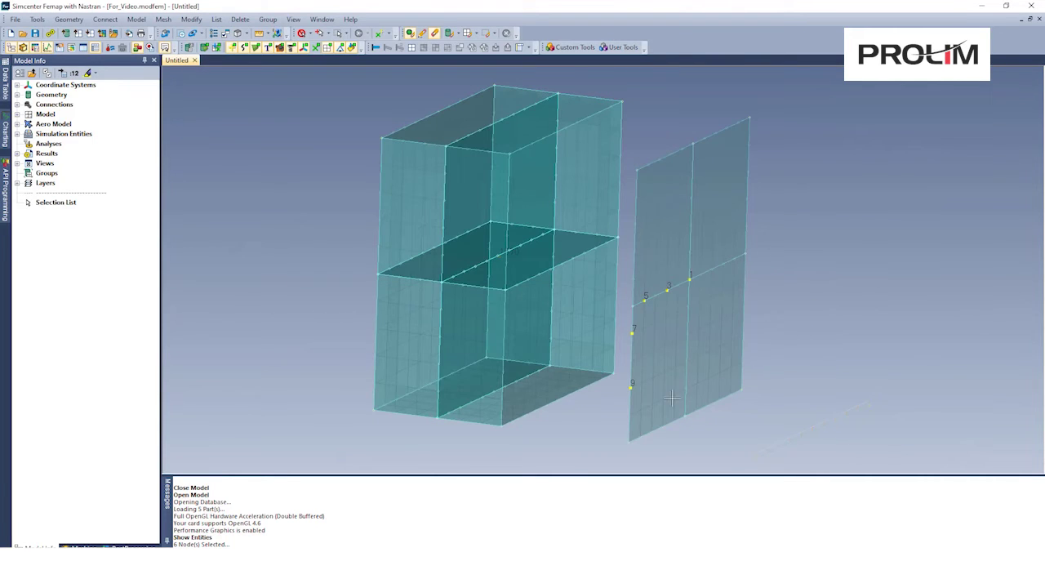
# - Check the Selection Tools Path in the Library/Startup preferences
pyautogui.click(14, 19)
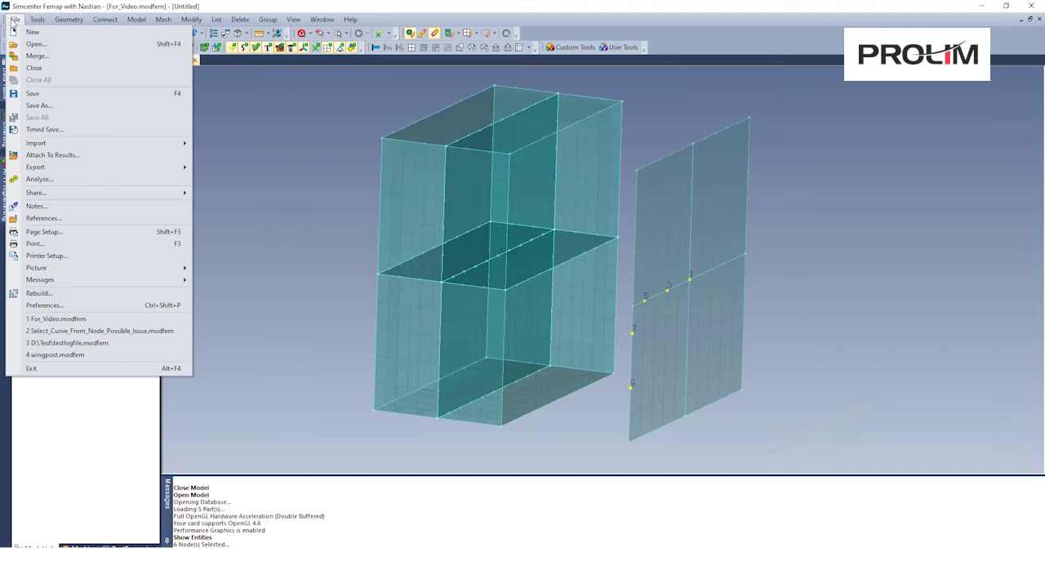
pyautogui.click(55, 306)
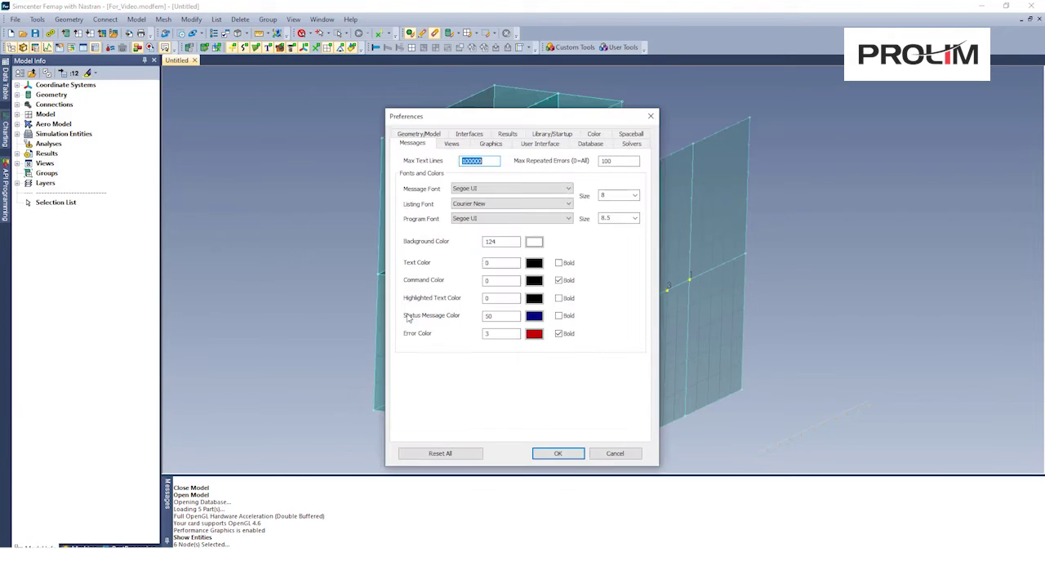
pyautogui.click(552, 136)
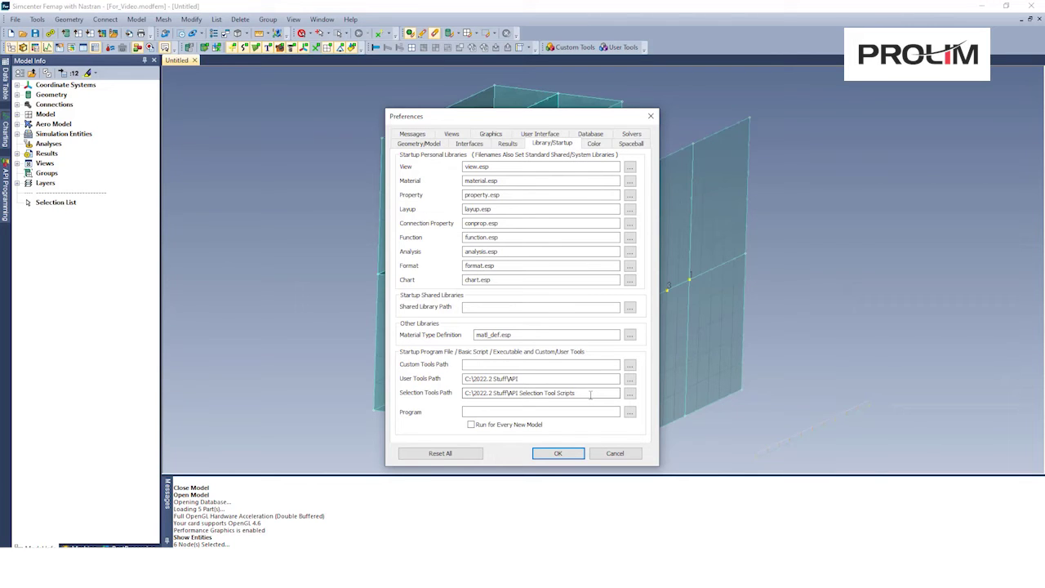
pyautogui.click(563, 454)
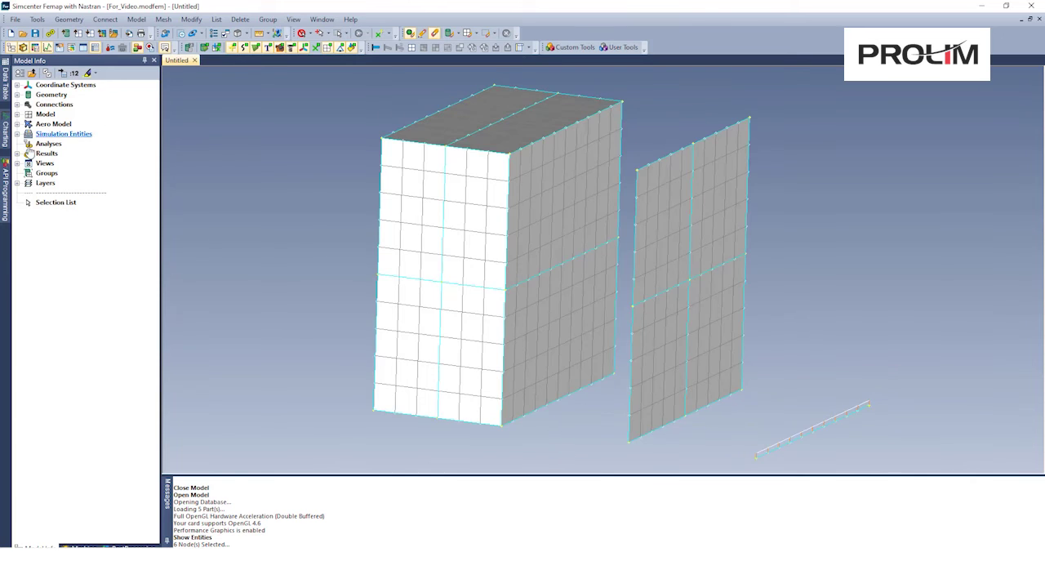
# - Open the API Programming editor, keep it docked, and examine the script's feStartSelectionTool, feEndSelectionTool and feAbortSelectionTool calls
pyautogui.click(5, 189)
pyautogui.click(263, 61)
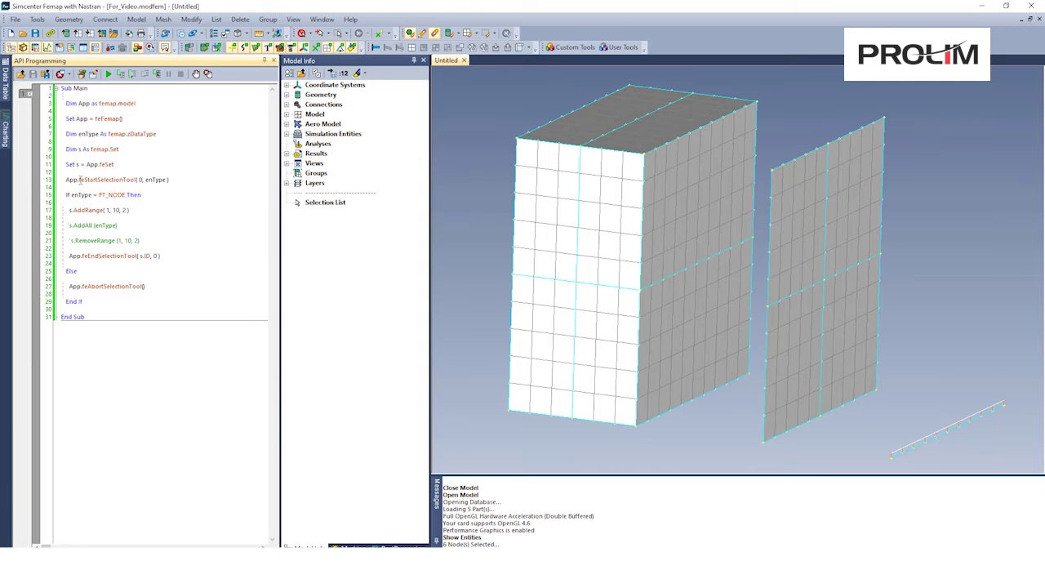
pyautogui.moveTo(79, 179); pyautogui.dragTo(134, 181)
pyautogui.moveTo(81, 256); pyautogui.dragTo(140, 267)
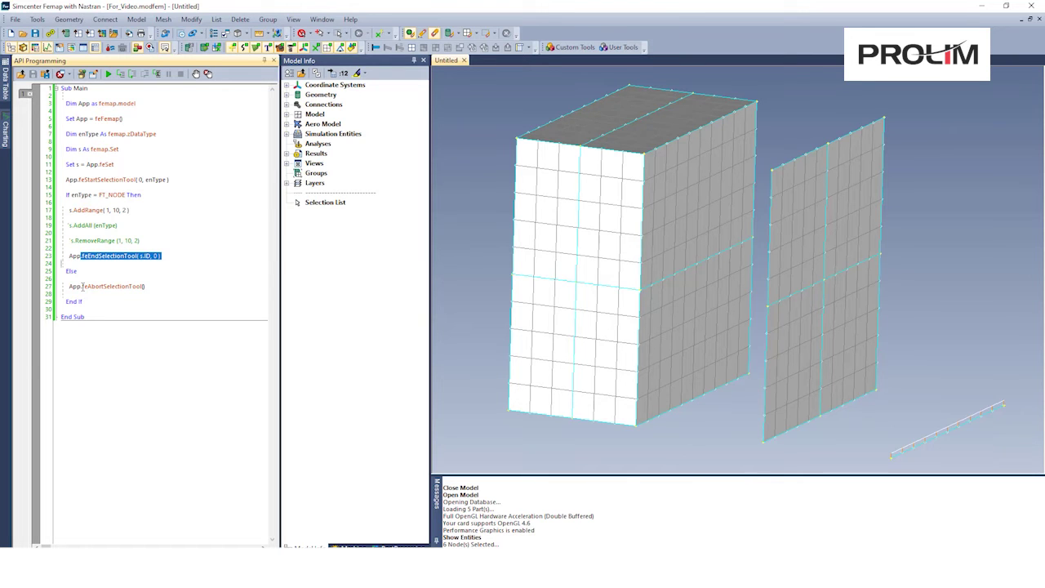
pyautogui.doubleClick(84, 287)
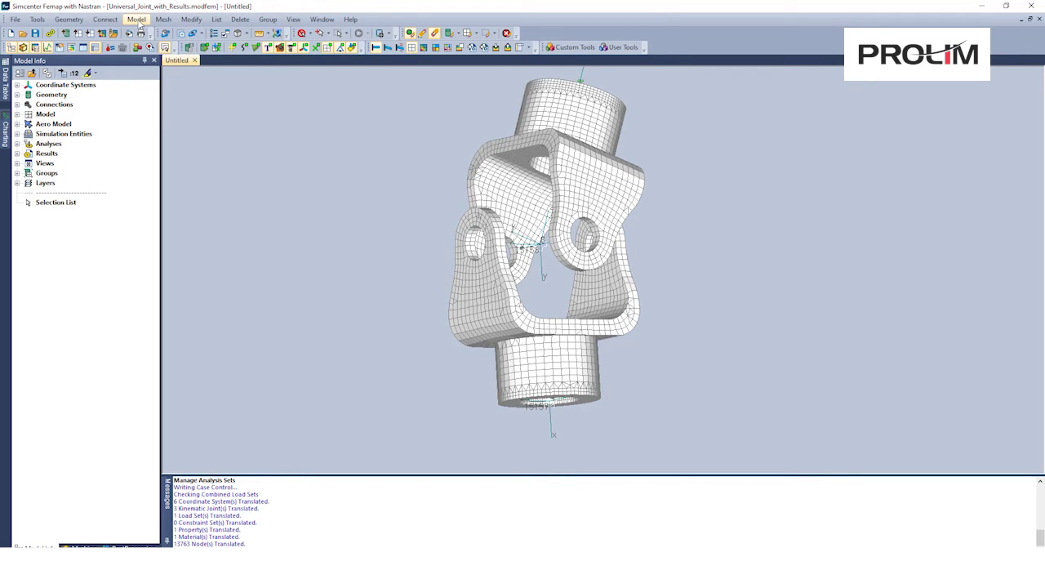
# - Preview the Nastran input file of the Multi-Step NL KIN analysis set 1
pyautogui.click(137, 20)
pyautogui.click(158, 137)
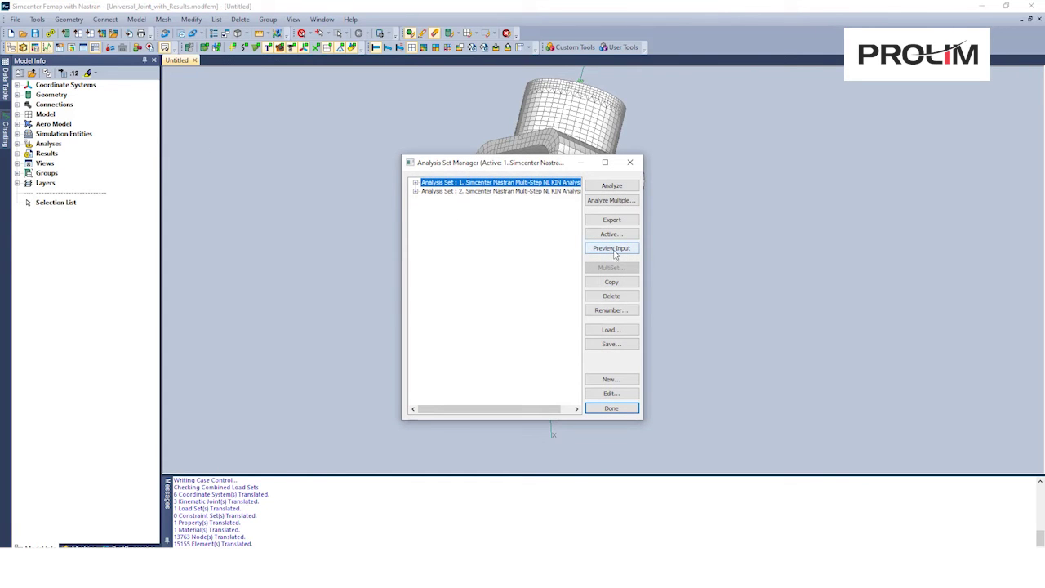
pyautogui.click(613, 249)
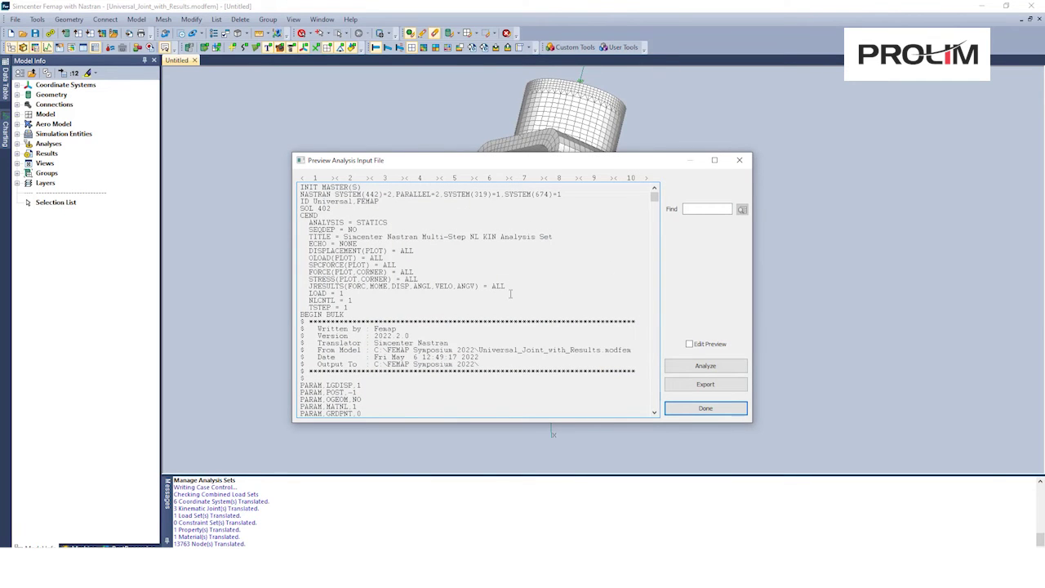
# - Search the previewed input file for CJOINT and go through its successive entries
pyautogui.click(692, 209)
pyautogui.write('CJO')
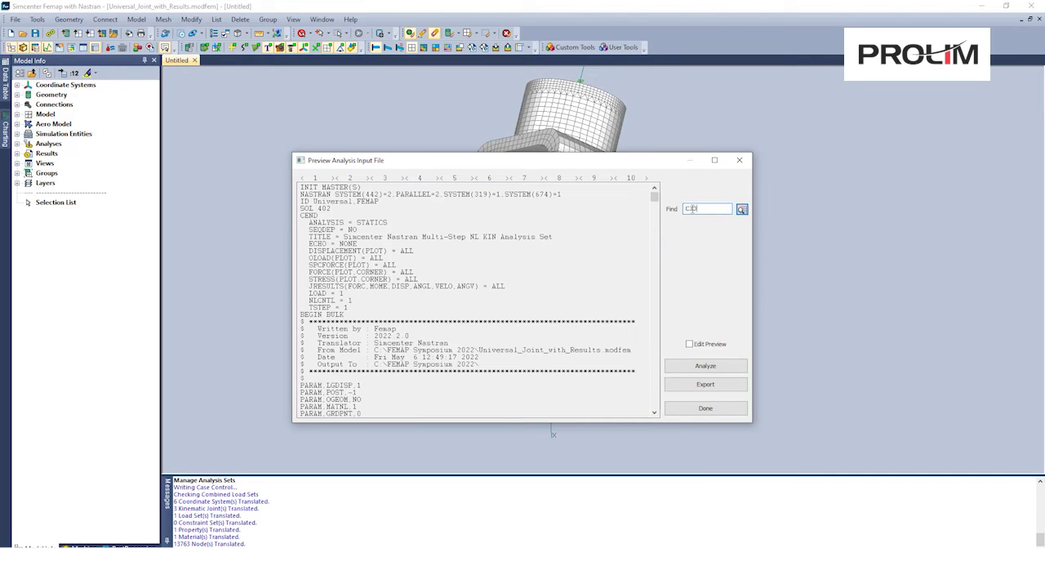
pyautogui.write('INT')
pyautogui.click(742, 209)
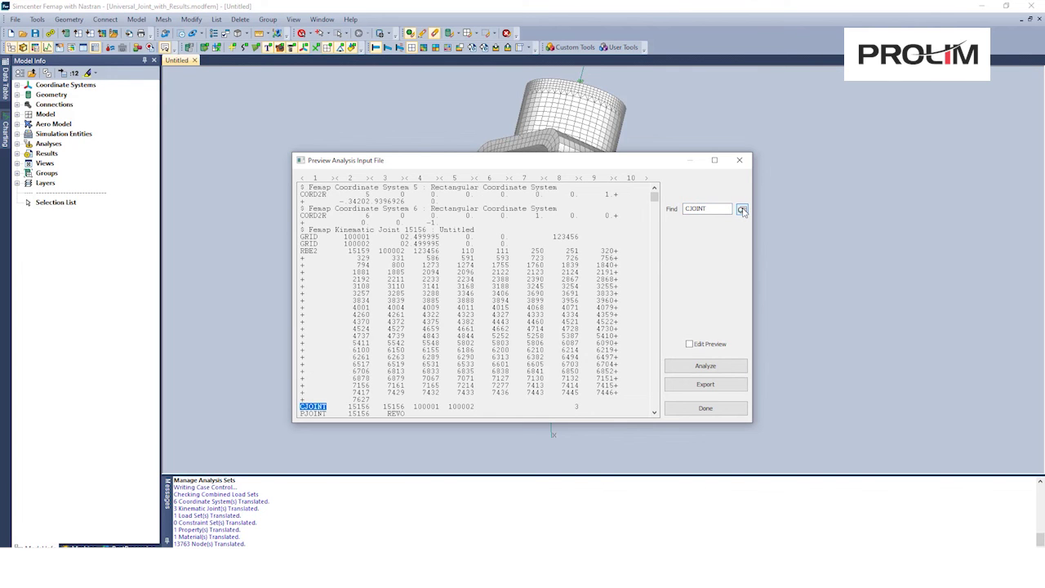
pyautogui.click(742, 210)
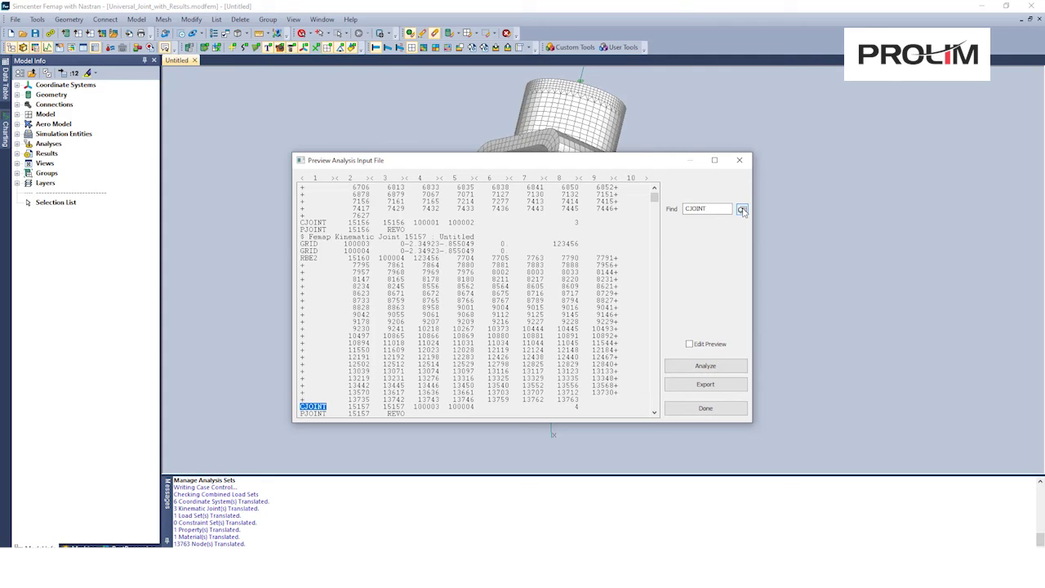
pyautogui.click(742, 210)
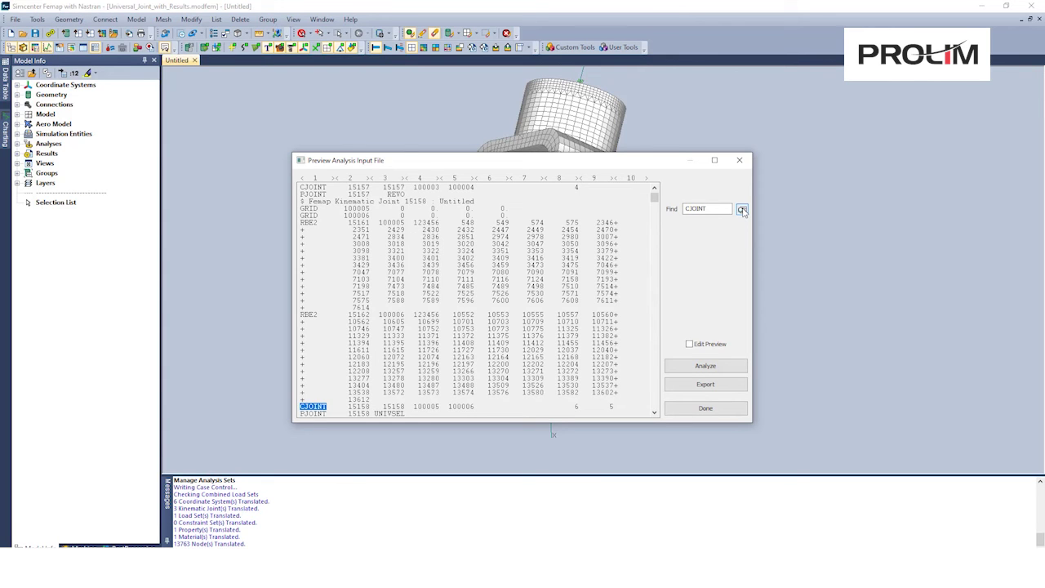
pyautogui.click(743, 210)
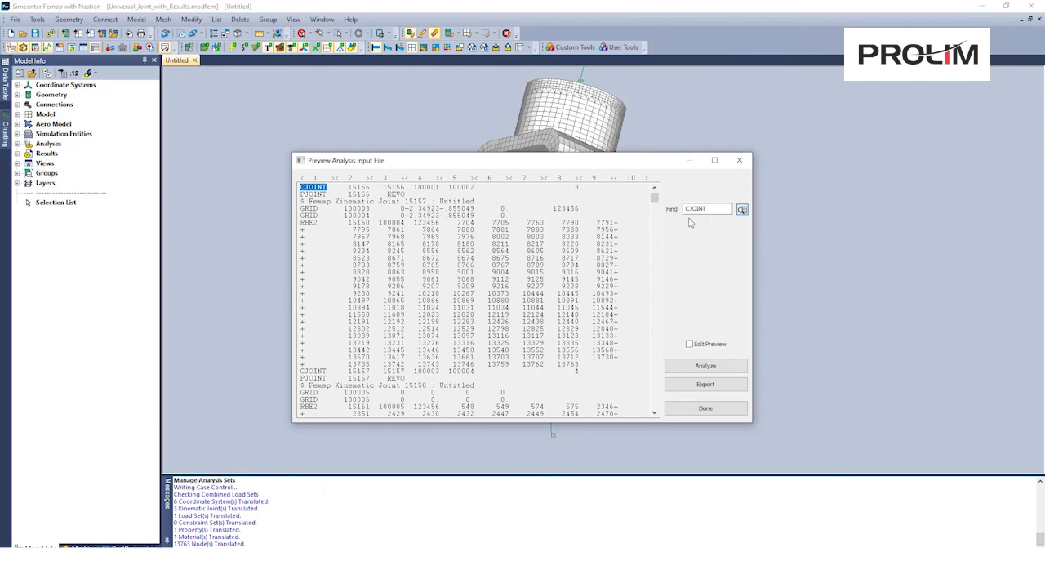
# - Change the search text to PJOINT and go through its successive entries in the previewed input file
pyautogui.write('P')
pyautogui.click(742, 210)
pyautogui.click(742, 211)
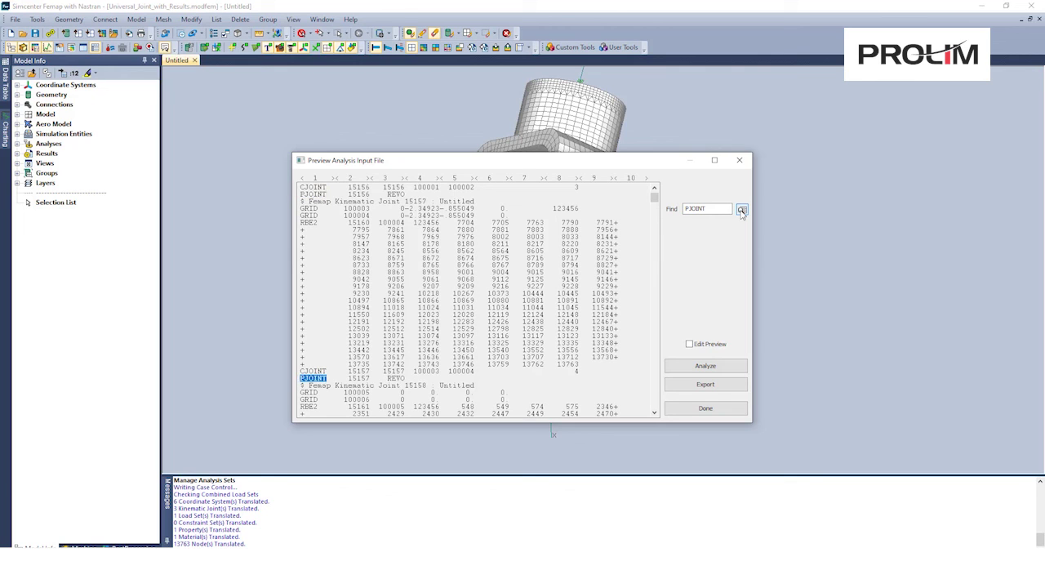
pyautogui.click(742, 211)
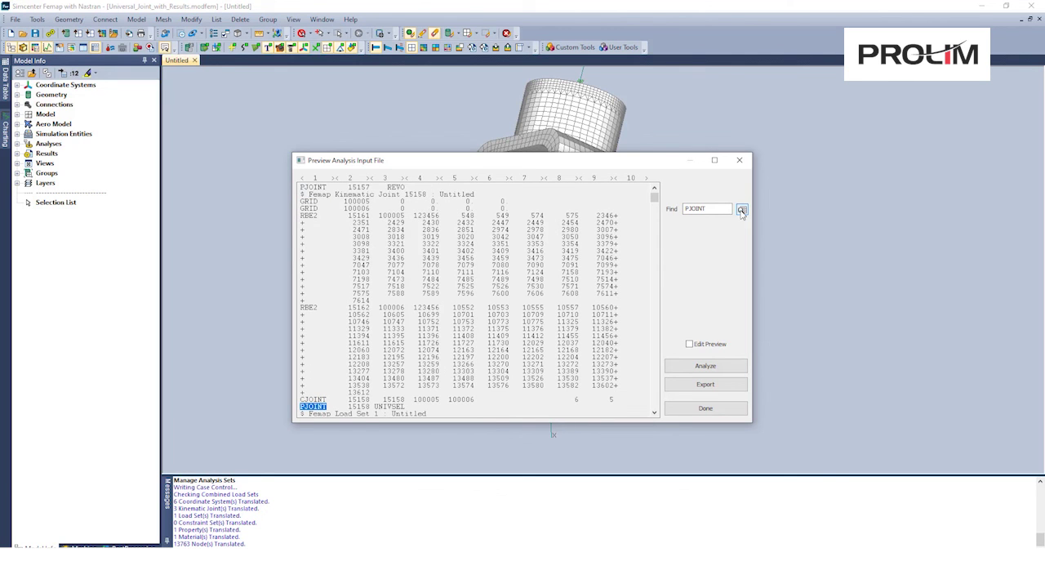